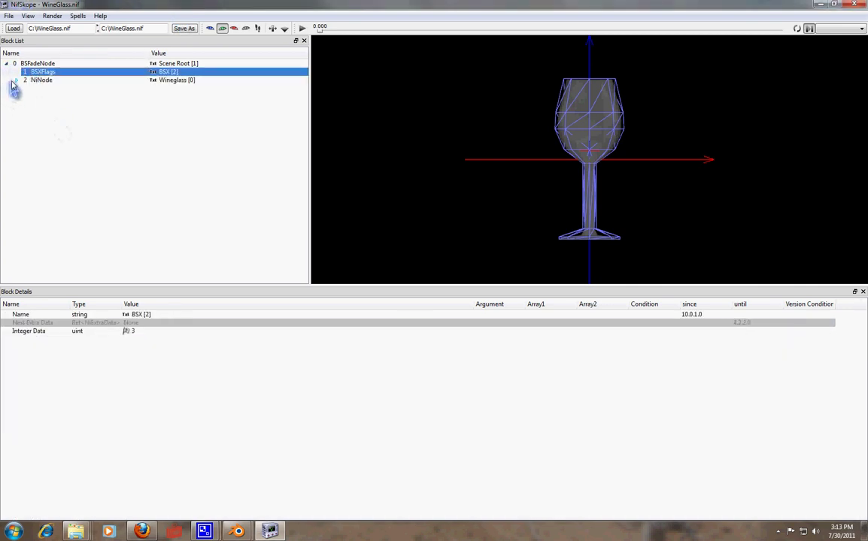
# Expand the Wineglass node's collision branch down to the bhkMoppBvTreeShape block and inspect the glass mesh from several angles.
pyautogui.click(16, 79)
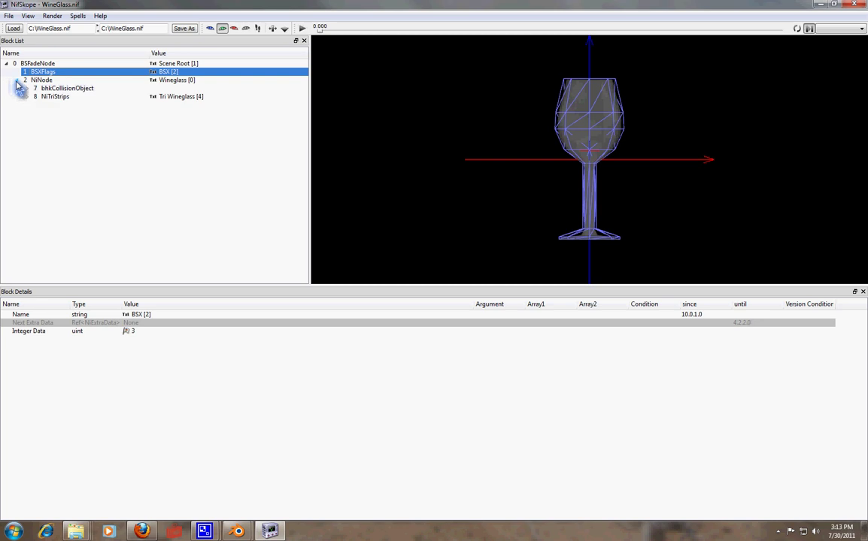
pyautogui.click(72, 89)
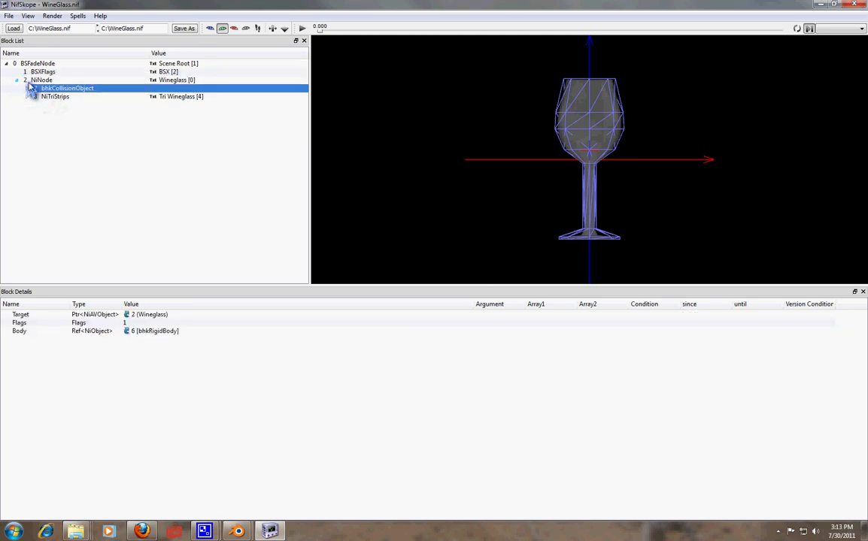
pyautogui.rightClick(31, 88)
pyautogui.click(111, 106)
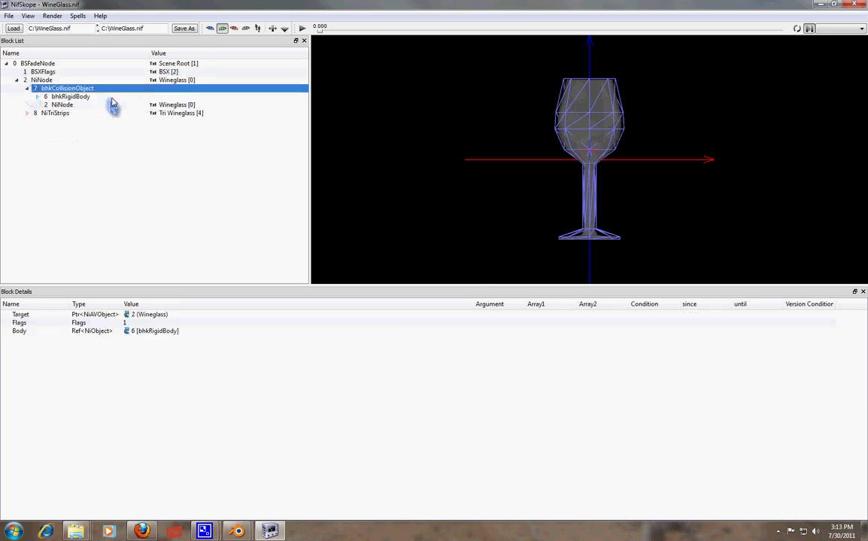
pyautogui.click(37, 97)
pyautogui.click(66, 105)
pyautogui.moveTo(631, 62); pyautogui.dragTo(596, 153)
pyautogui.scroll(-1, 596, 152)
pyautogui.moveTo(637, 217); pyautogui.dragTo(591, 202)
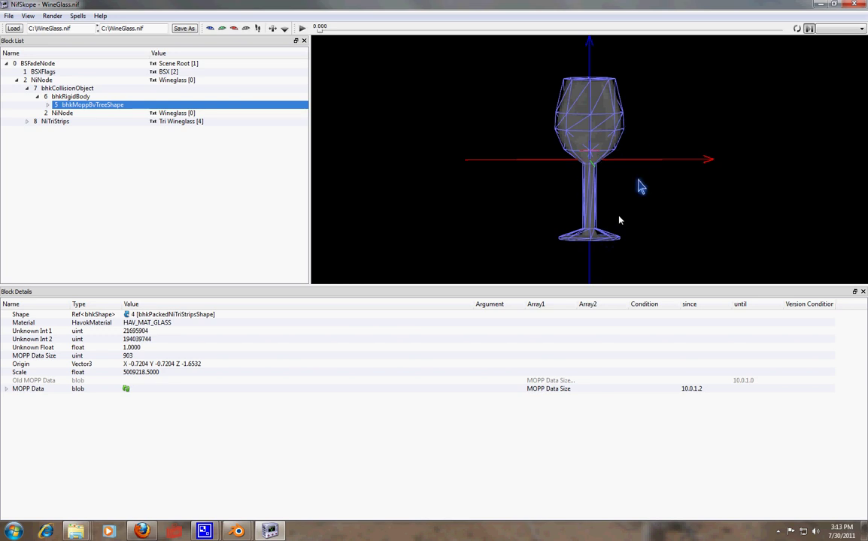
pyautogui.moveTo(594, 139); pyautogui.dragTo(519, 137)
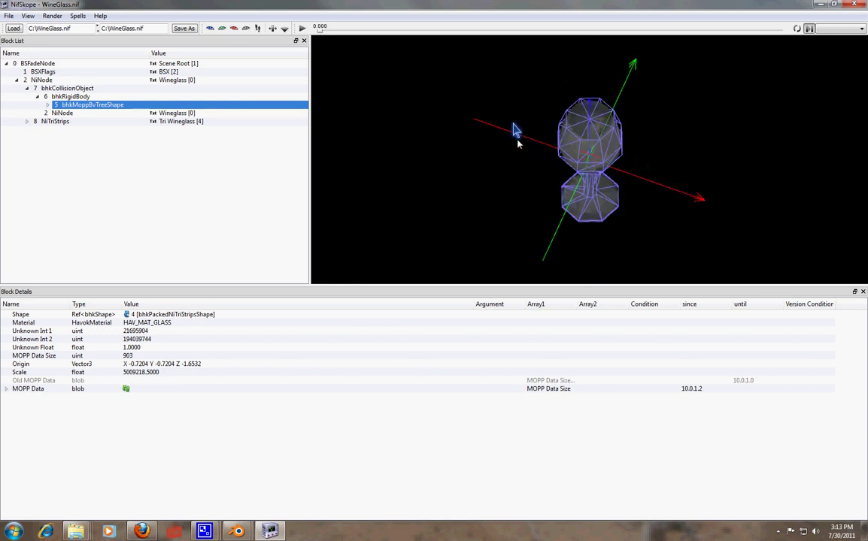
pyautogui.moveTo(576, 145); pyautogui.dragTo(610, 192)
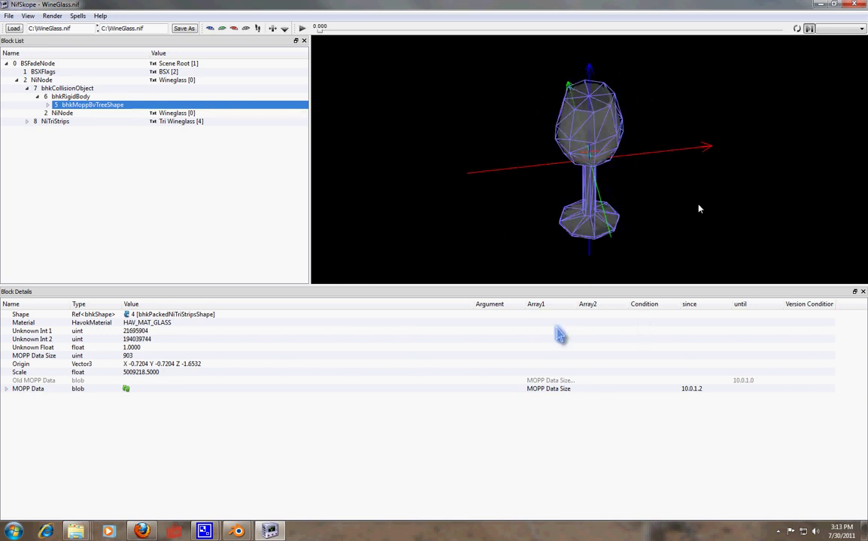
pyautogui.moveTo(703, 154); pyautogui.dragTo(585, 176)
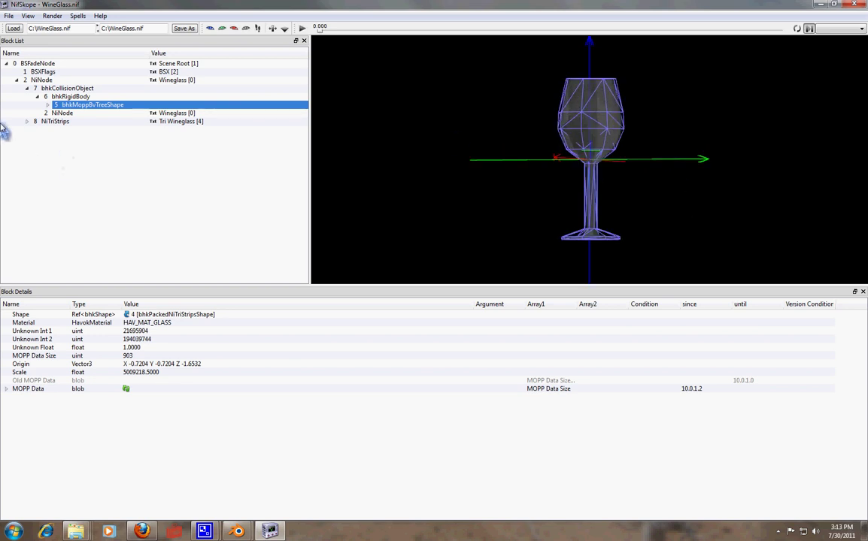
# Open the texture list of the BSShaderTextureSet block under the NiTriStrips shader lighting property.
pyautogui.click(26, 122)
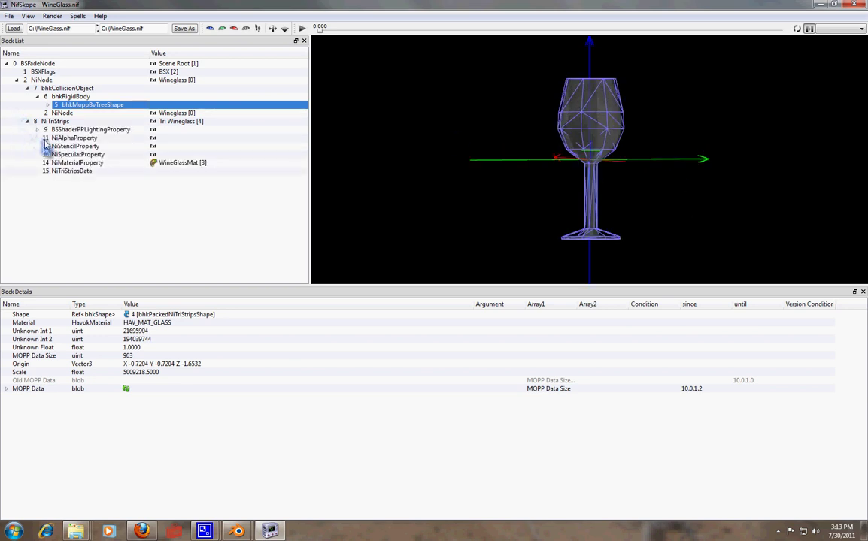
pyautogui.click(37, 129)
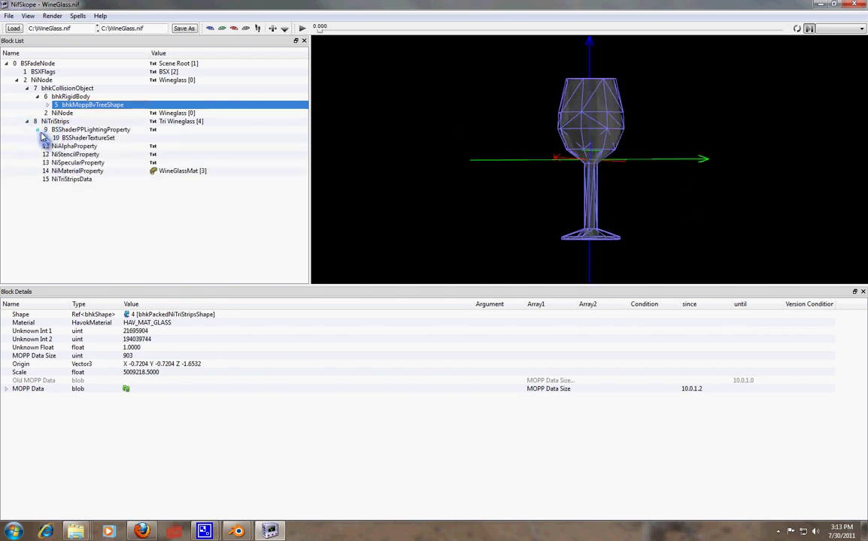
pyautogui.click(105, 130)
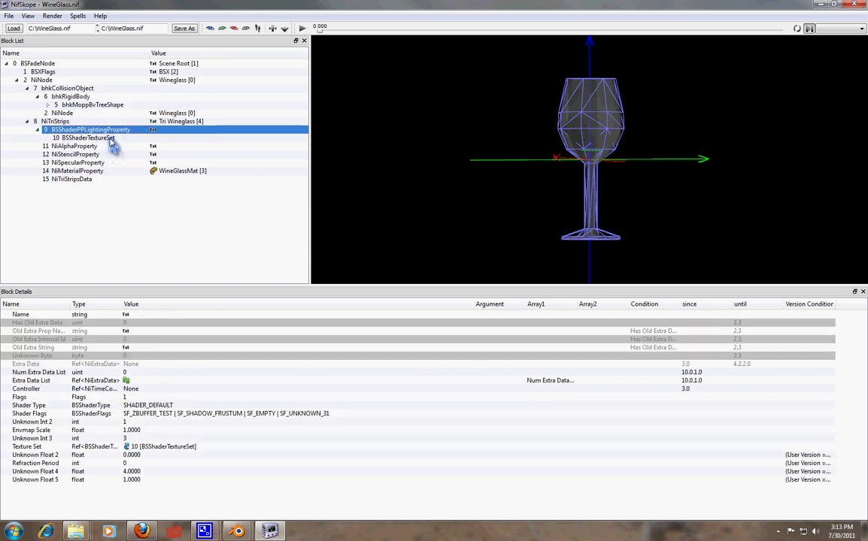
pyautogui.click(113, 139)
pyautogui.click(6, 324)
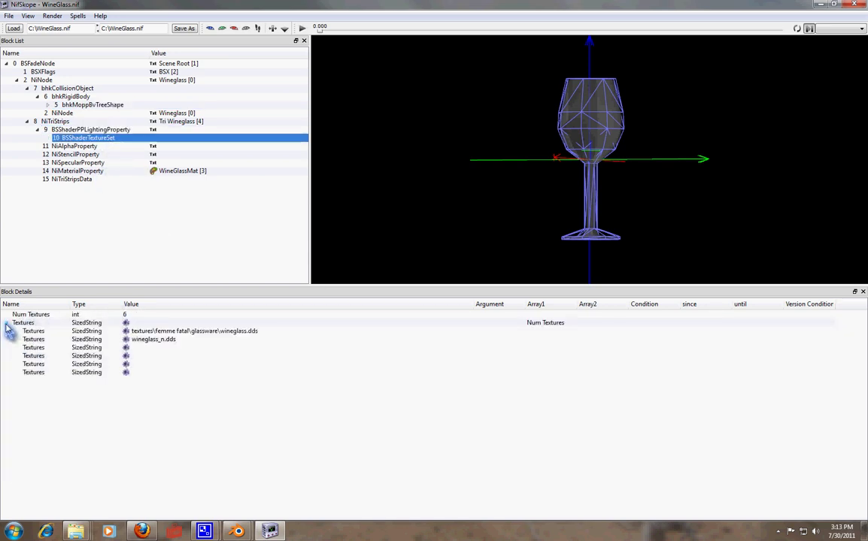
# Assign WineGlass_n.dds from the Femme Fatal Glassware textures folder as the second texture path.
pyautogui.click(189, 332)
pyautogui.click(159, 339)
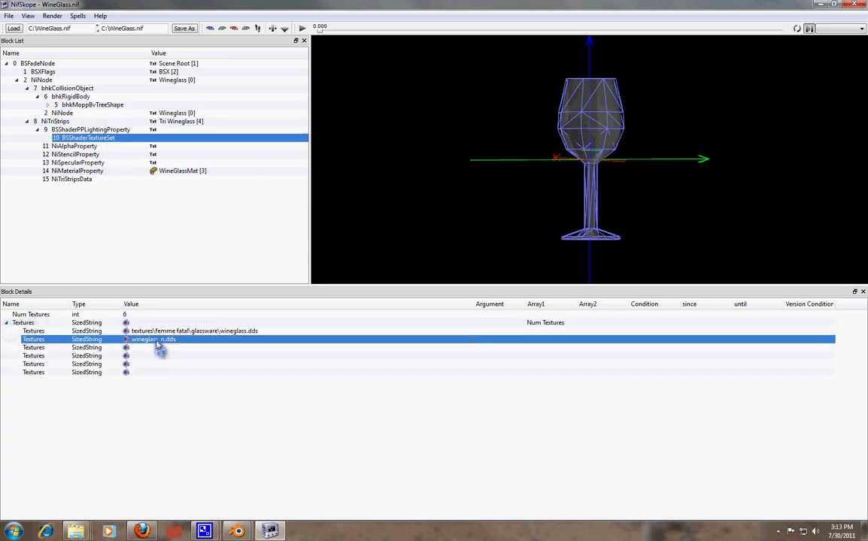
pyautogui.rightClick(158, 339)
pyautogui.moveTo(183, 336)
pyautogui.click(229, 336)
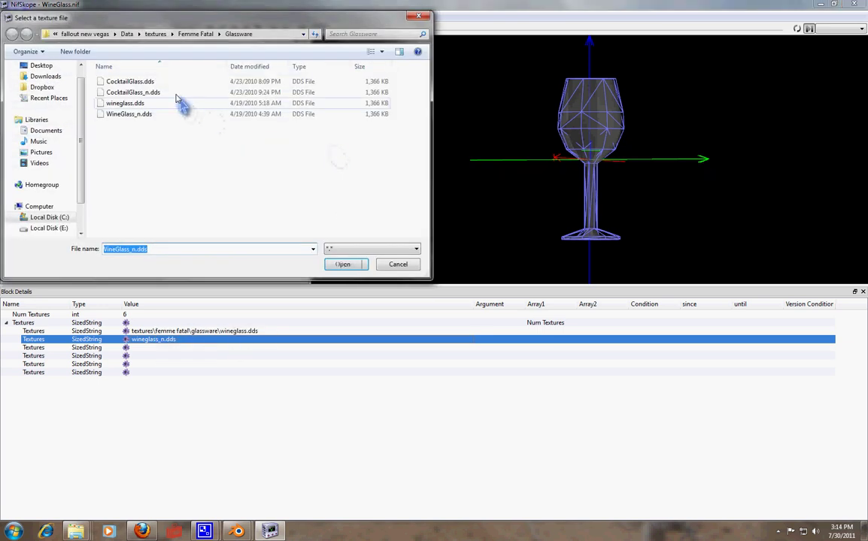
pyautogui.doubleClick(127, 114)
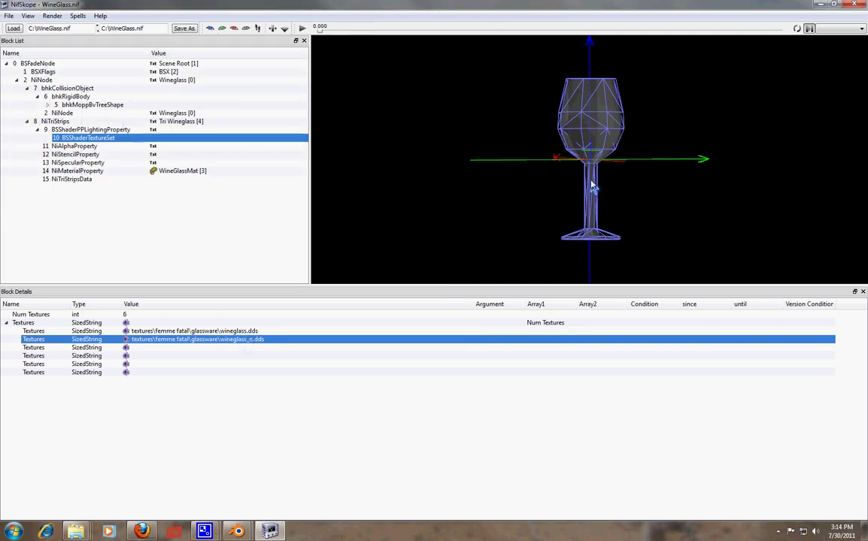
# Examine the NiAlphaProperty block's details and the glass mesh's transparency from different angles and distances.
pyautogui.moveTo(591, 185); pyautogui.dragTo(630, 213)
pyautogui.scroll(5, 629, 210)
pyautogui.scroll(-8, 628, 211)
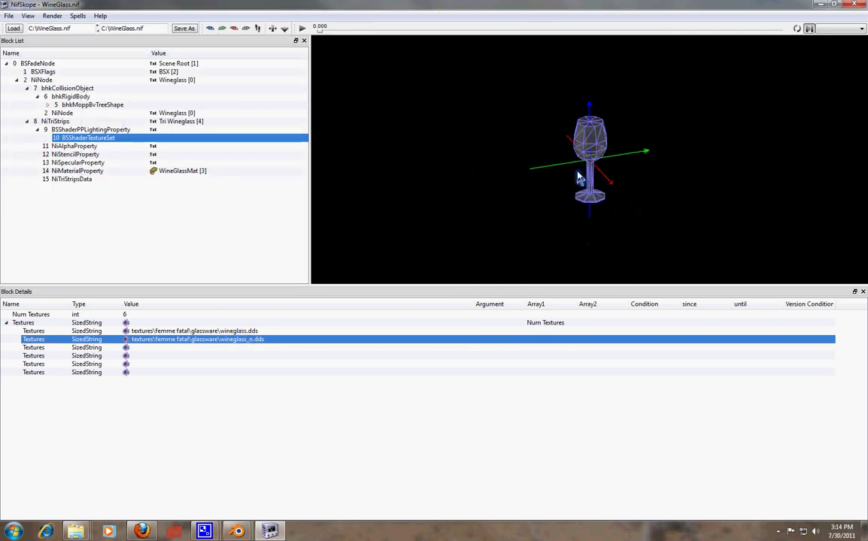
pyautogui.scroll(3, 582, 192)
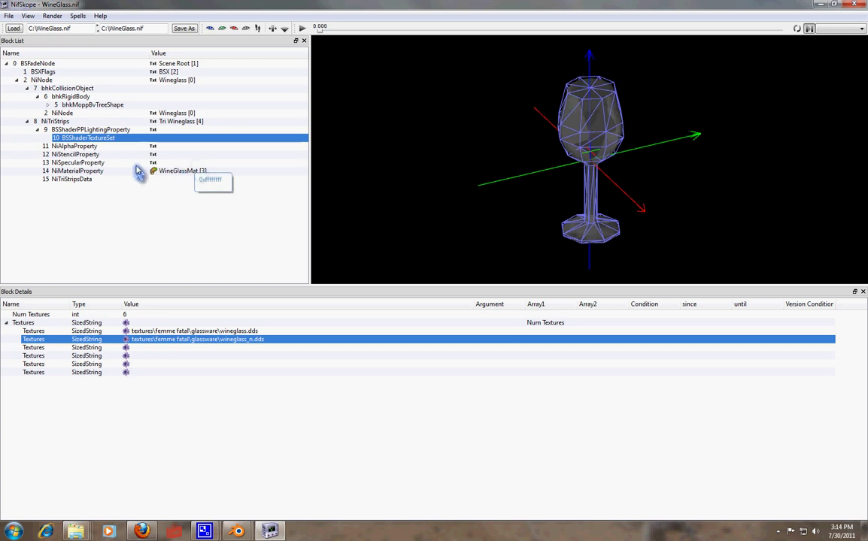
pyautogui.click(56, 146)
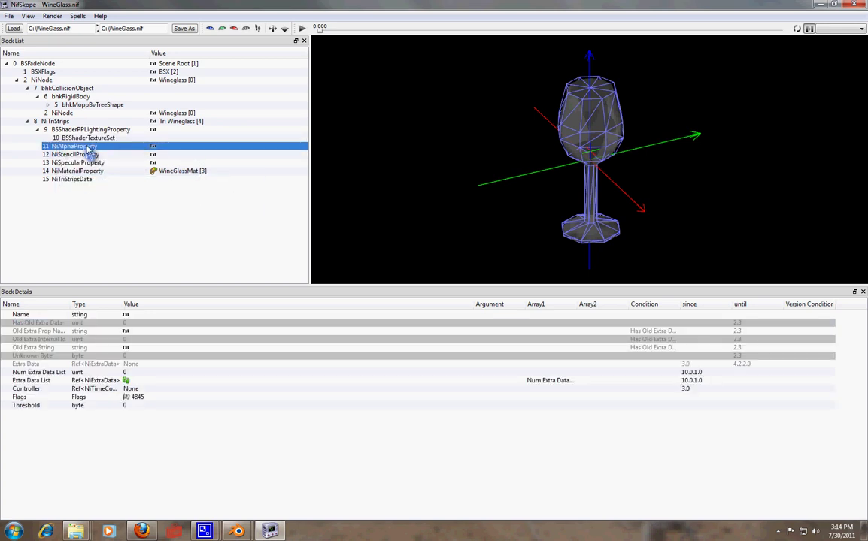
pyautogui.moveTo(88, 149)
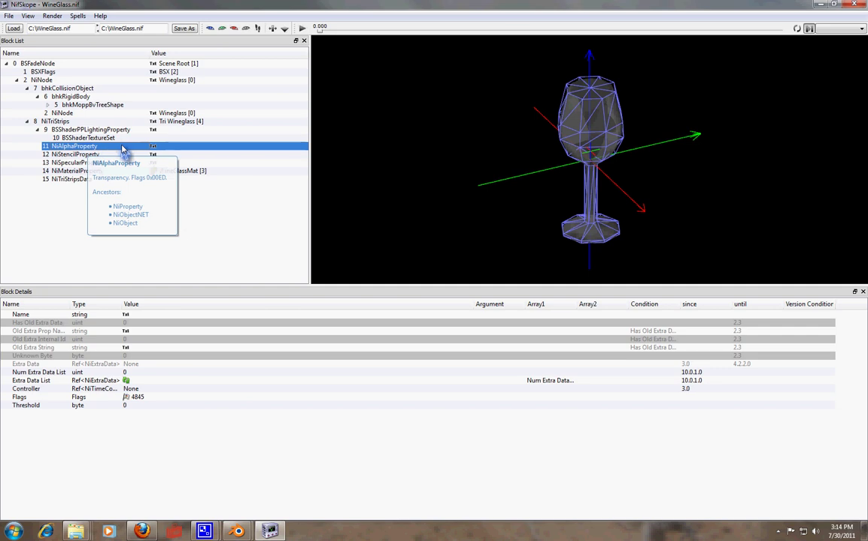
pyautogui.moveTo(60, 143)
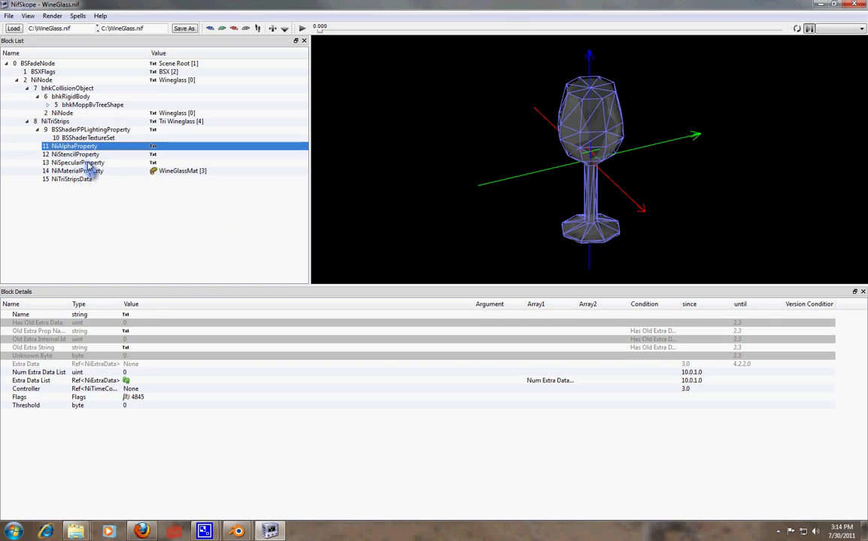
pyautogui.moveTo(88, 181)
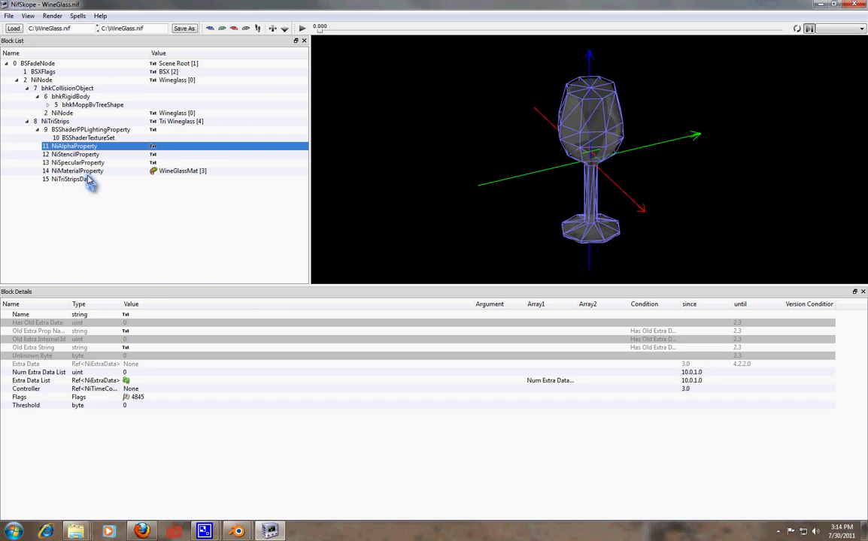
pyautogui.moveTo(567, 167); pyautogui.dragTo(599, 223)
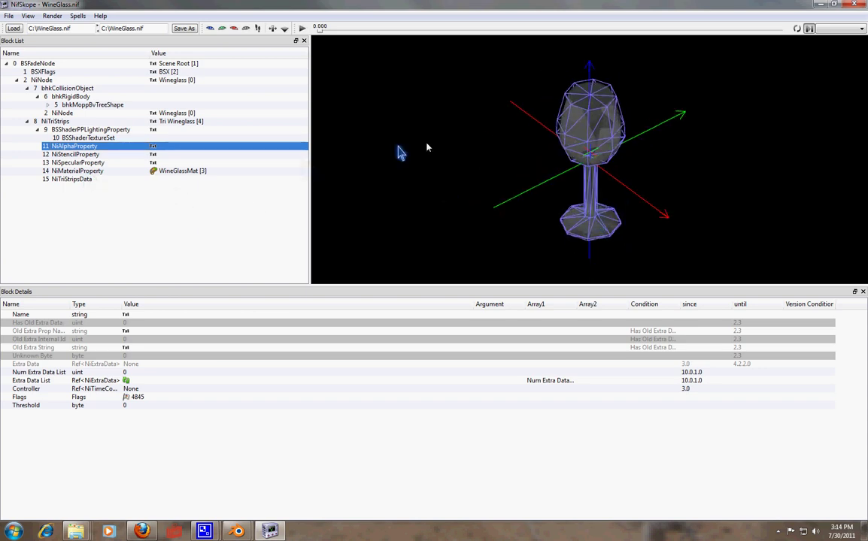
pyautogui.moveTo(585, 167); pyautogui.dragTo(498, 157)
pyautogui.scroll(5, 601, 195)
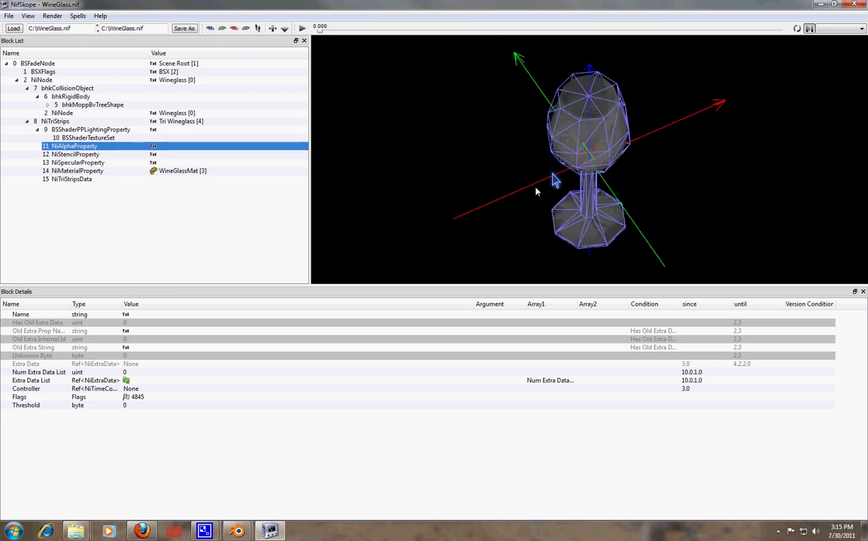
# Remove the NiStencilProperty block from the wine glass's NiTriStrips.
pyautogui.click(78, 154)
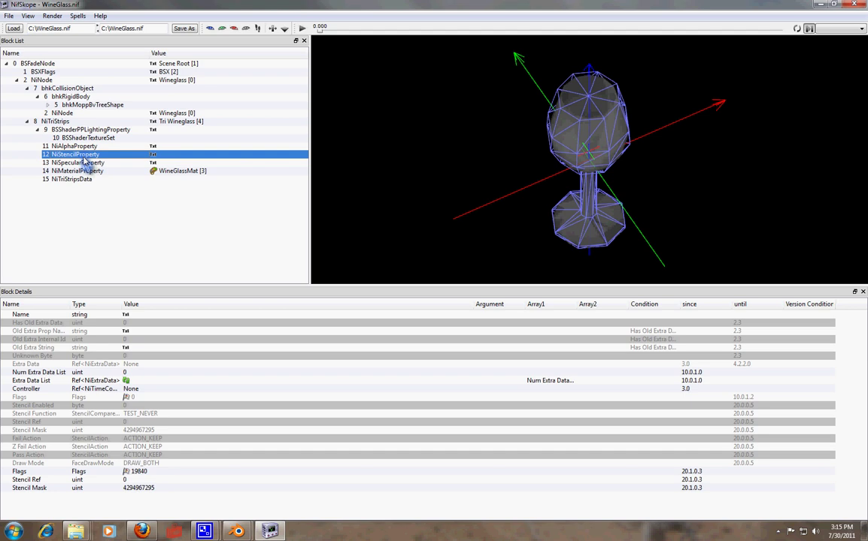
pyautogui.rightClick(84, 157)
pyautogui.moveTo(113, 174)
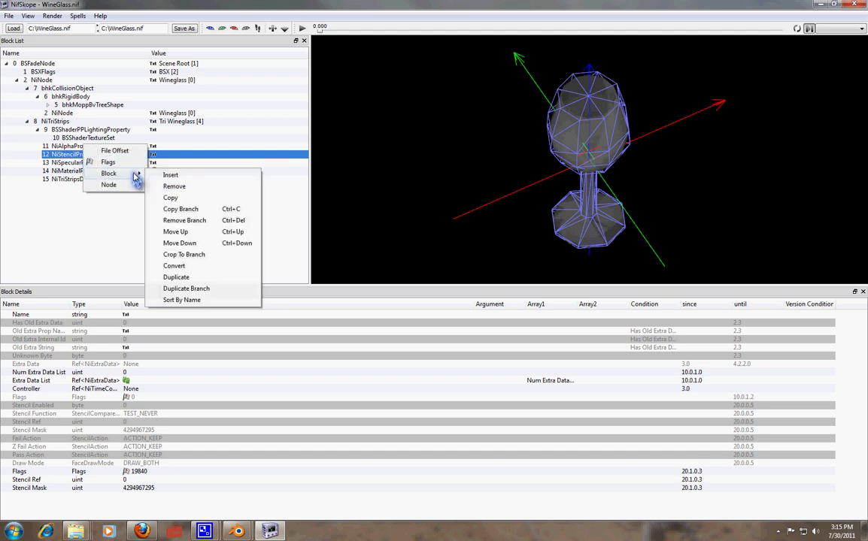
pyautogui.click(66, 154)
pyautogui.rightClick(65, 152)
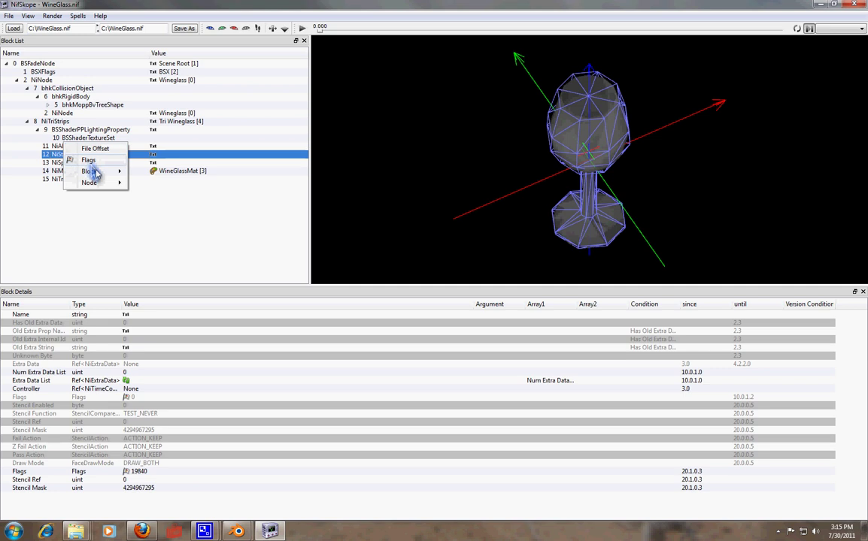
pyautogui.moveTo(113, 171)
pyautogui.click(170, 190)
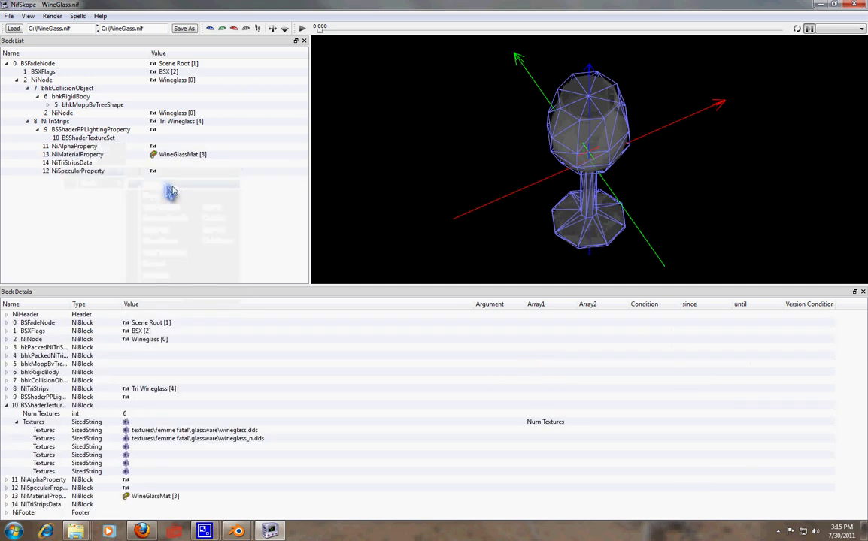
# Inspect how the glass bowl, stem and base render from above, from the side and close up.
pyautogui.moveTo(510, 181); pyautogui.dragTo(531, 164)
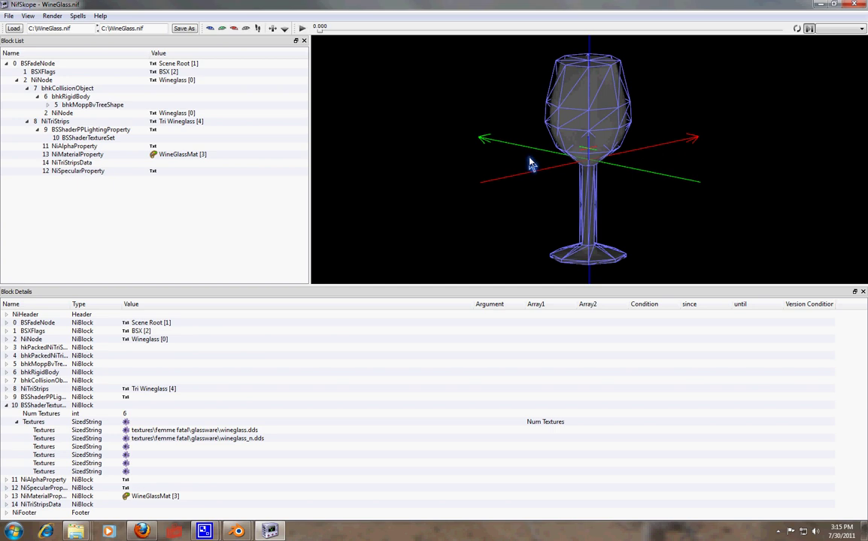
pyautogui.moveTo(557, 121); pyautogui.dragTo(590, 194)
pyautogui.scroll(4, 618, 194)
pyautogui.scroll(2, 611, 217)
pyautogui.scroll(-7, 616, 199)
pyautogui.scroll(3, 590, 194)
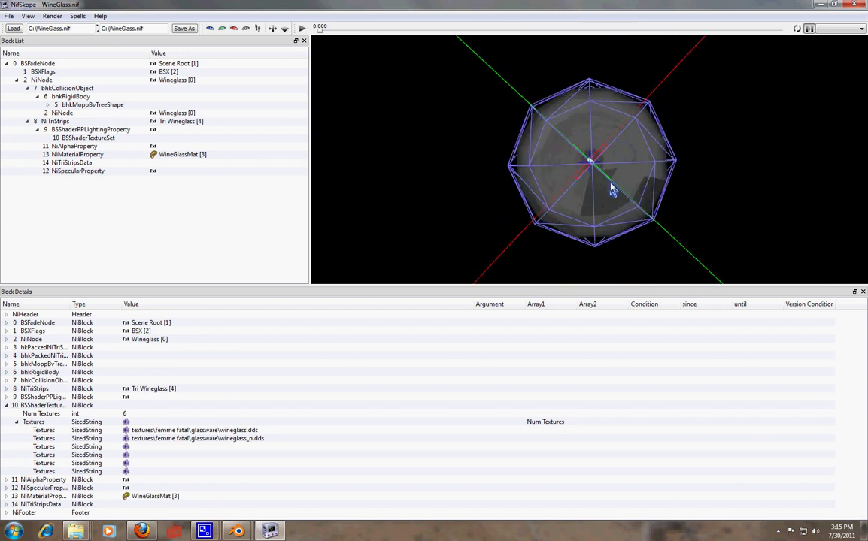
pyautogui.moveTo(550, 164); pyautogui.dragTo(616, 145)
pyautogui.scroll(-6, 651, 188)
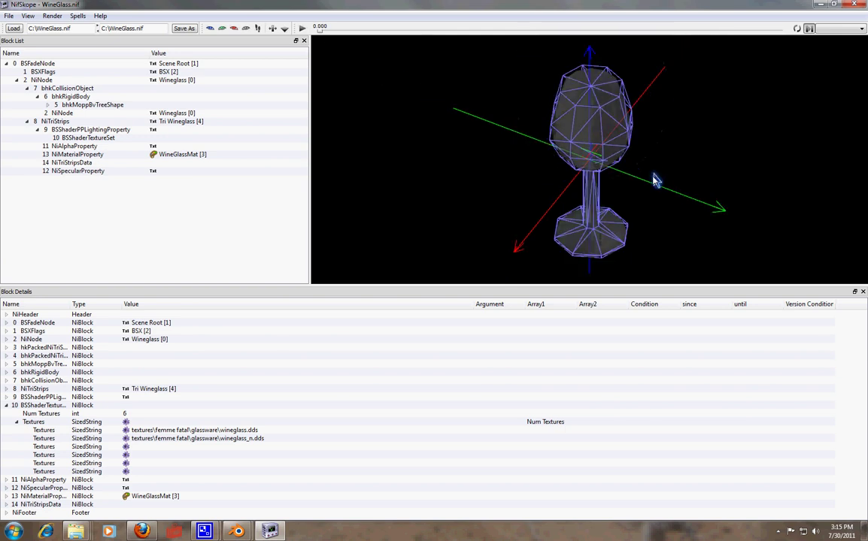
pyautogui.moveTo(606, 178); pyautogui.dragTo(606, 209)
pyautogui.scroll(4, 606, 209)
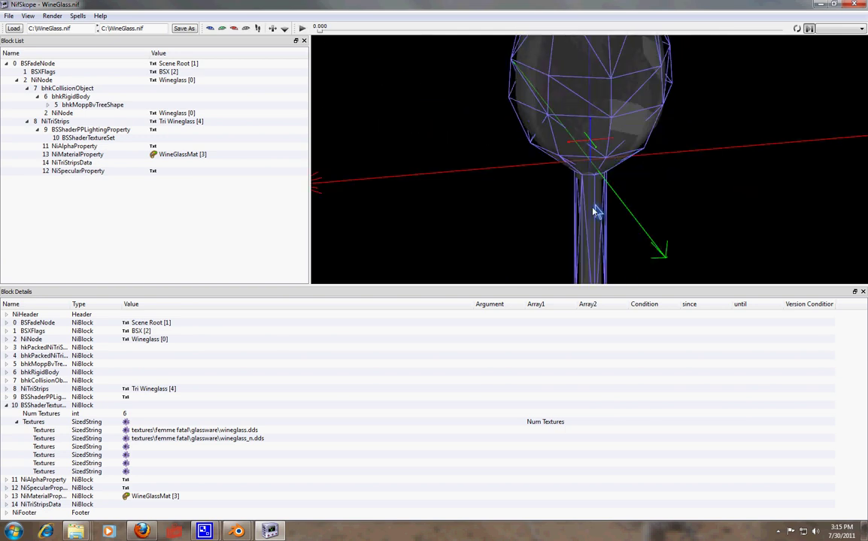
pyautogui.scroll(-5, 598, 192)
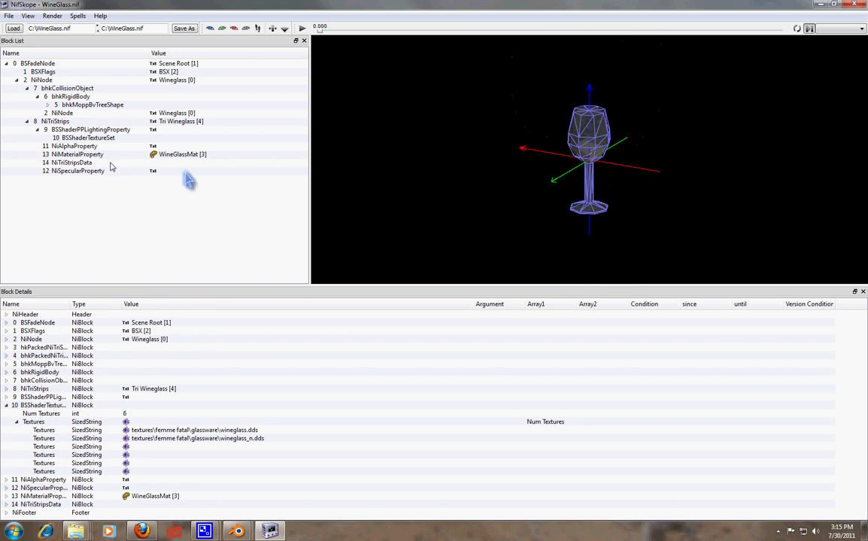
pyautogui.scroll(4, 564, 179)
pyautogui.moveTo(556, 197); pyautogui.dragTo(600, 194)
pyautogui.scroll(4, 602, 191)
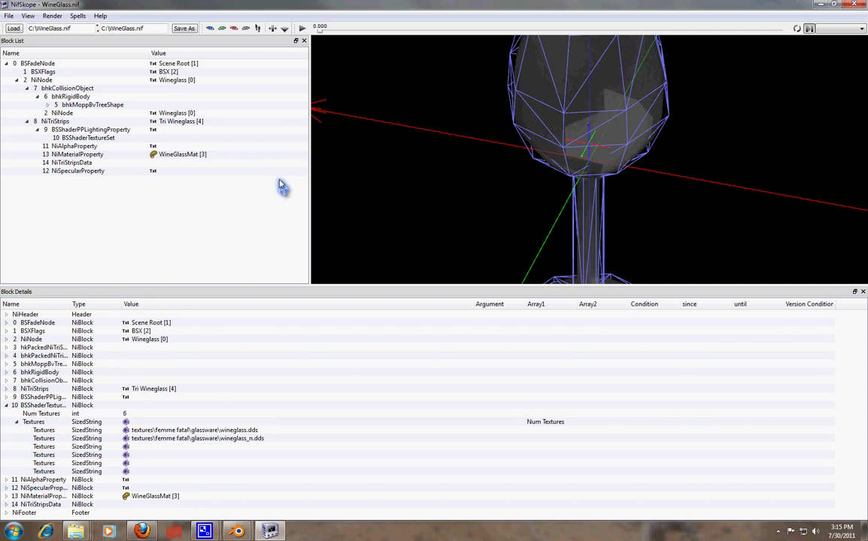
pyautogui.click(75, 146)
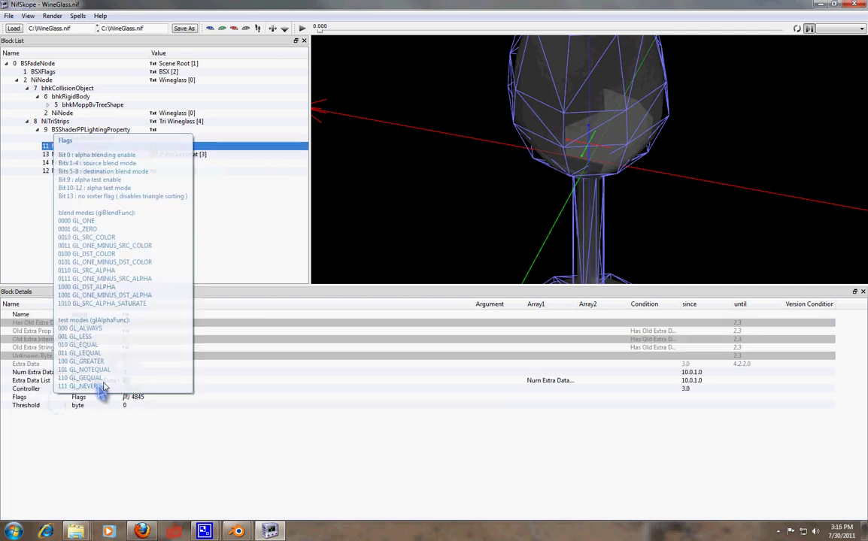
pyautogui.doubleClick(130, 399)
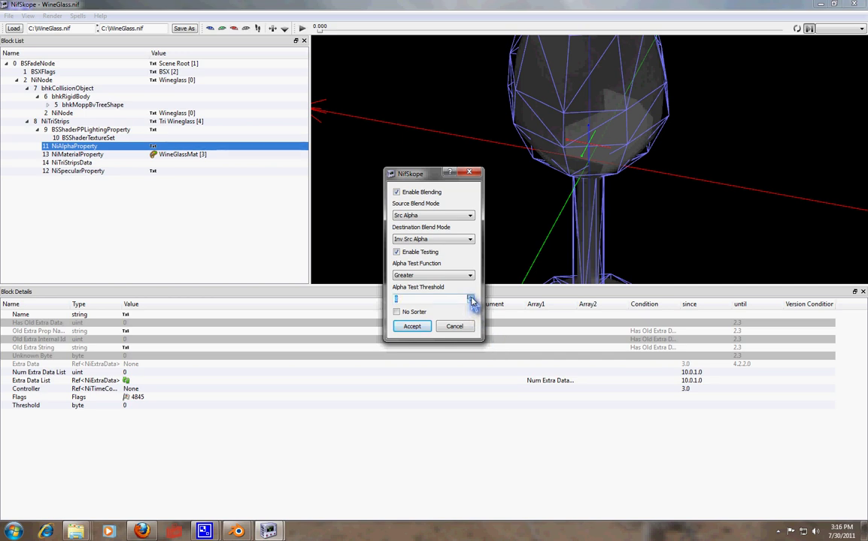
pyautogui.press('pageup')
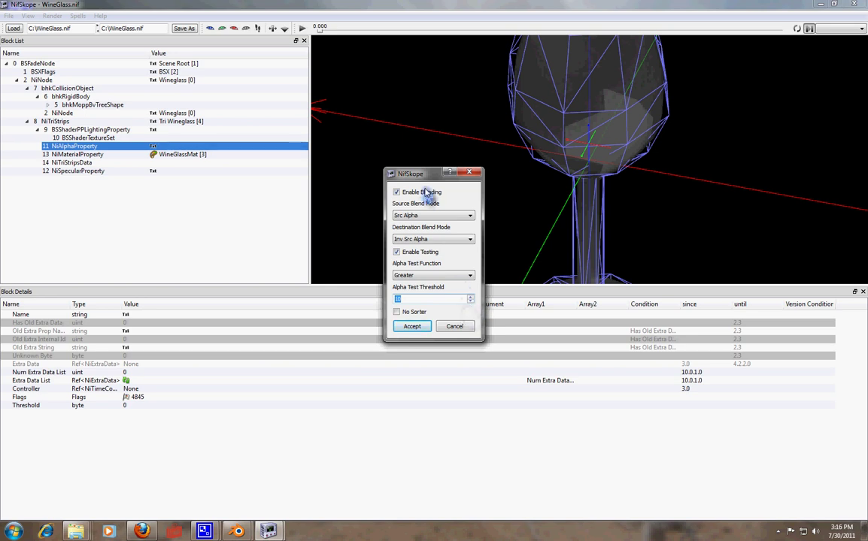
pyautogui.click(436, 217)
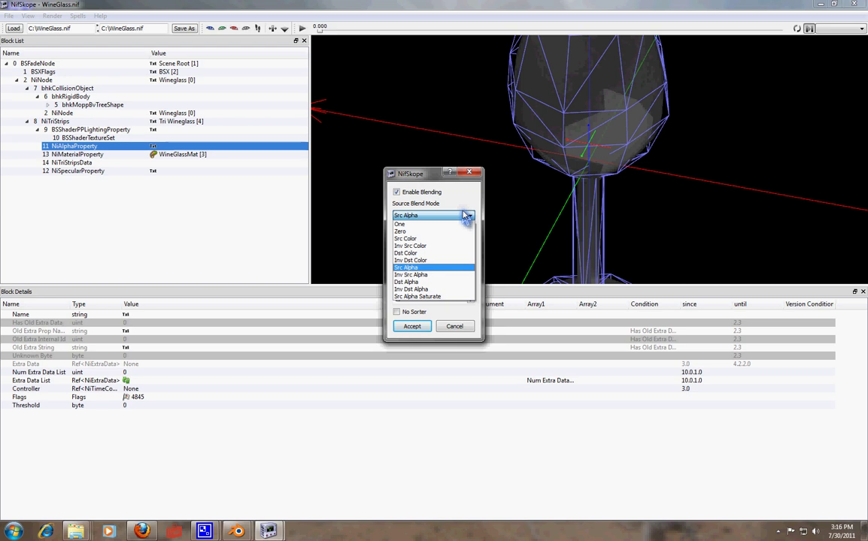
pyautogui.click(465, 217)
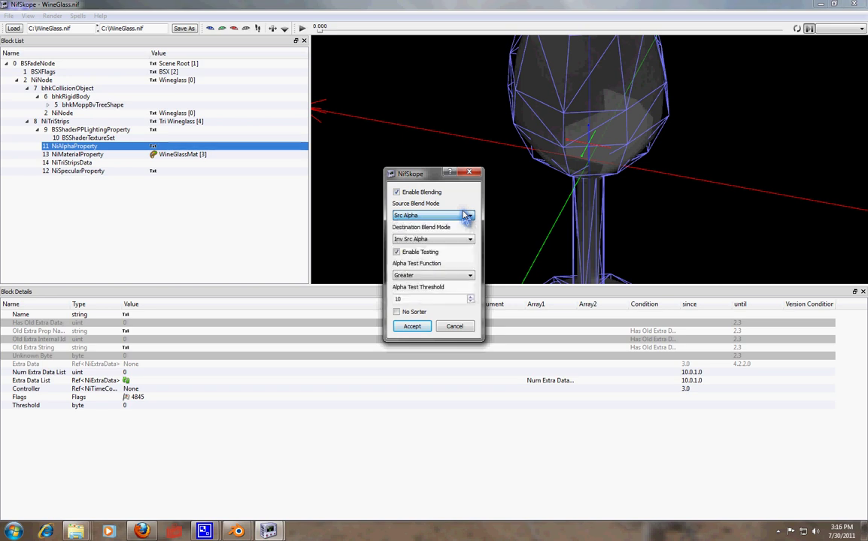
pyautogui.click(458, 328)
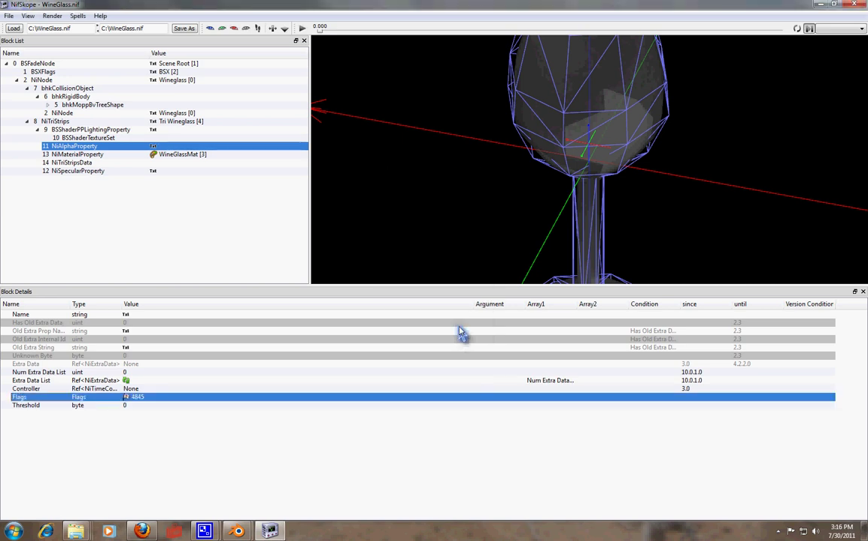
# Examine the NiMaterialProperty block's Alpha and color values and the wine glass's transparency from near and far.
pyautogui.click(77, 155)
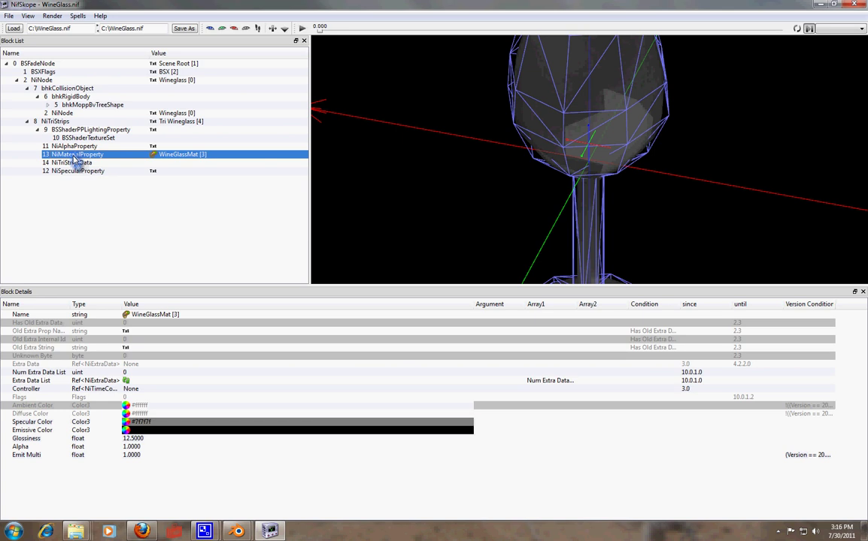
pyautogui.click(137, 447)
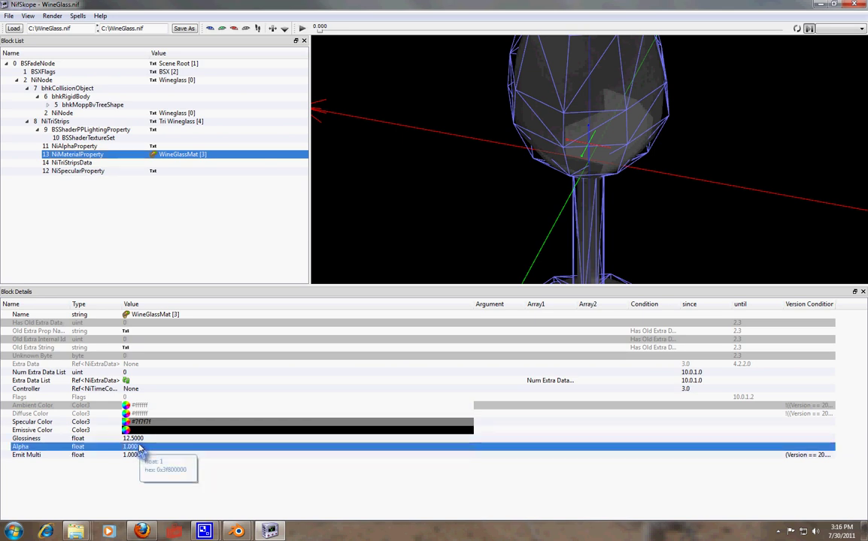
pyautogui.moveTo(169, 443)
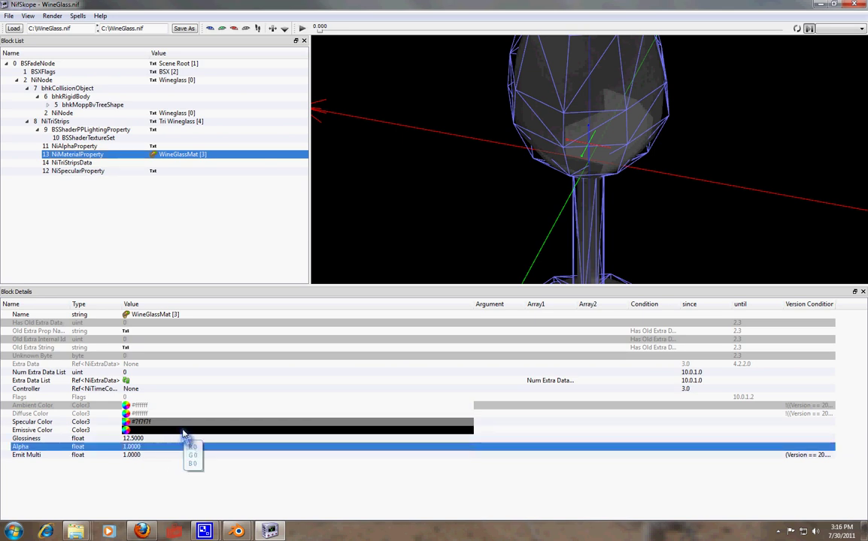
pyautogui.scroll(-5, 665, 197)
pyautogui.moveTo(665, 197); pyautogui.dragTo(596, 194)
pyautogui.scroll(5, 615, 183)
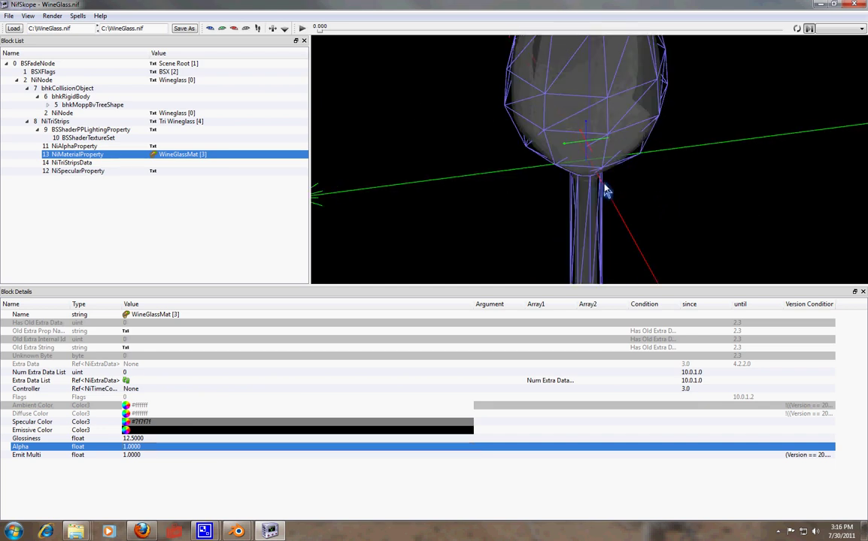
pyautogui.scroll(-5, 605, 193)
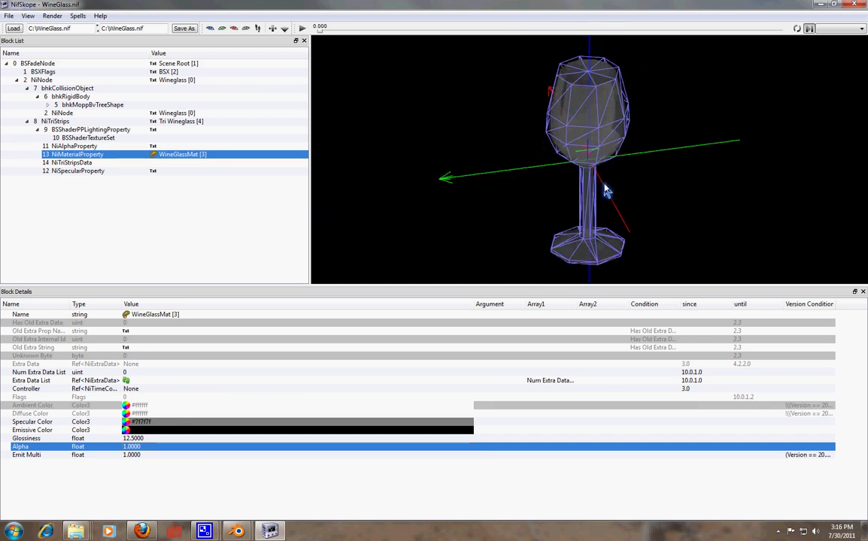
pyautogui.scroll(4, 605, 188)
pyautogui.scroll(-5, 605, 188)
pyautogui.moveTo(564, 196); pyautogui.dragTo(577, 177)
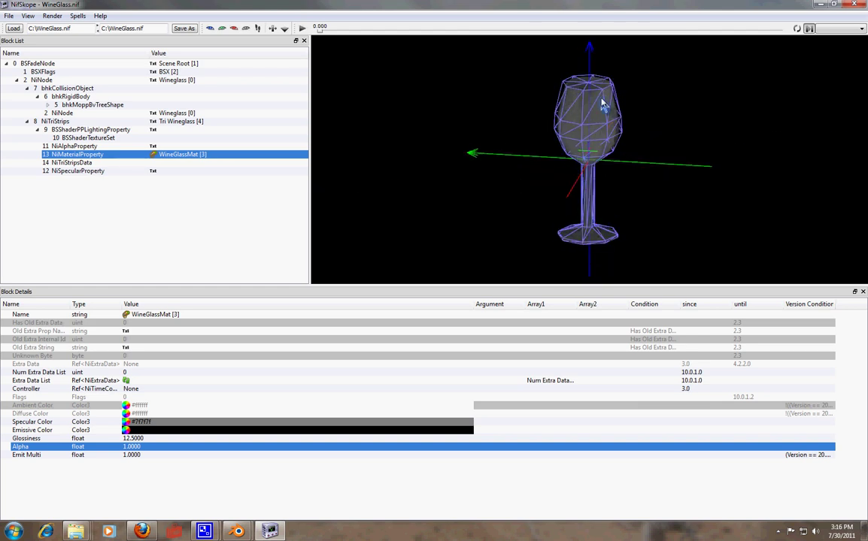
# Review the NiTriStripsData and NiSpecularProperty blocks, and inspect the glass's shine from several angles and distances.
pyautogui.moveTo(82, 175)
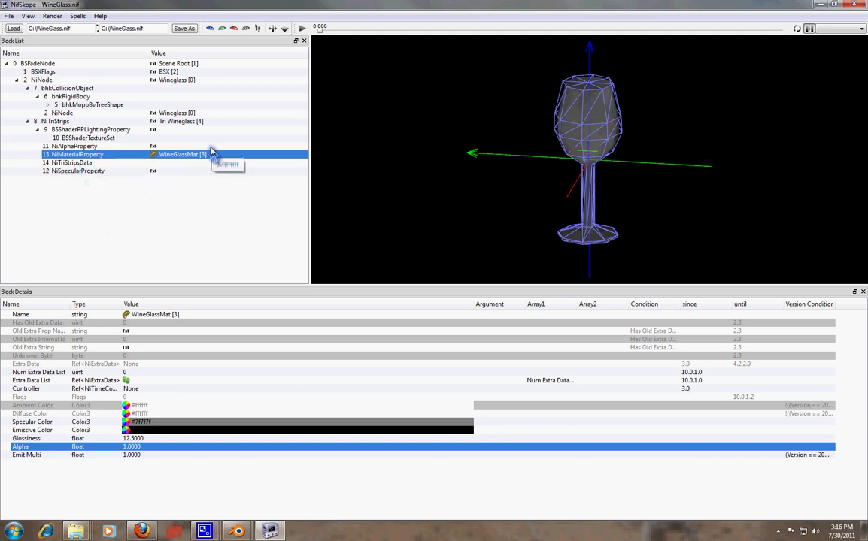
pyautogui.click(73, 162)
pyautogui.click(106, 171)
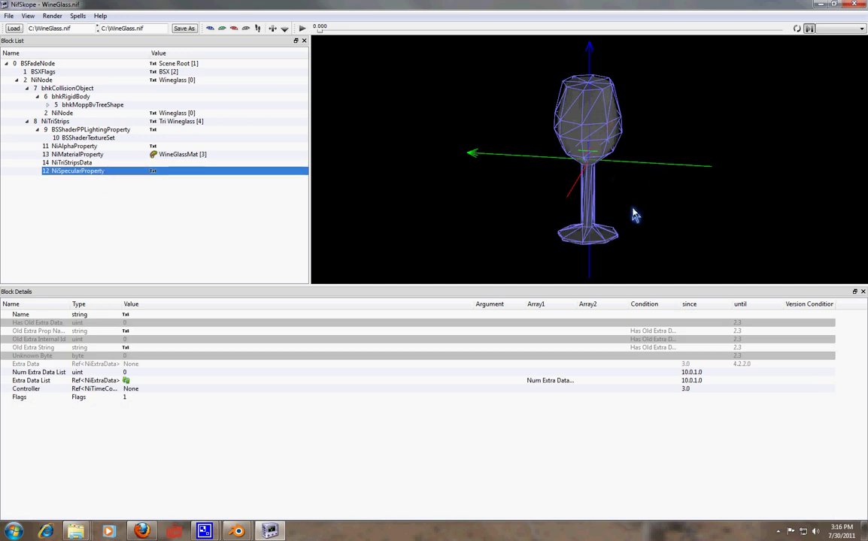
pyautogui.moveTo(548, 143); pyautogui.dragTo(603, 123)
pyautogui.scroll(4, 711, 175)
pyautogui.moveTo(663, 150); pyautogui.dragTo(633, 145)
pyautogui.scroll(-3, 616, 194)
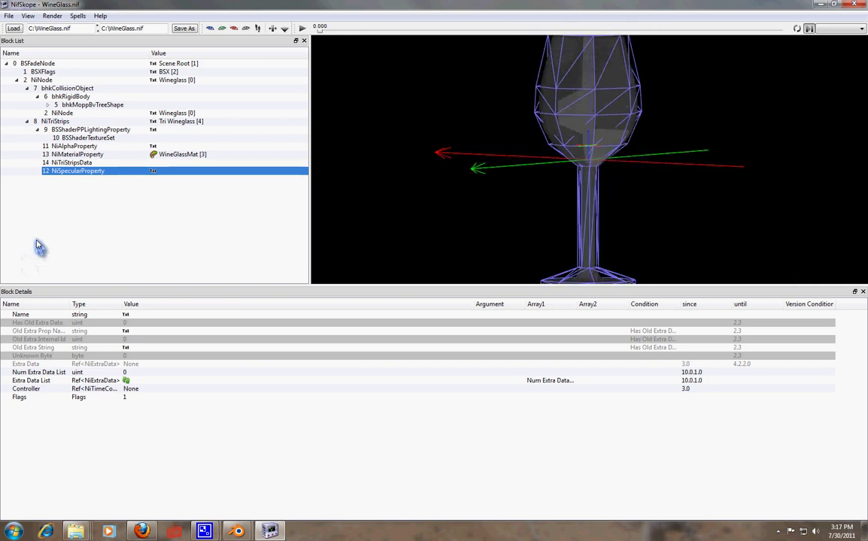
# Review the texture slots in BSShaderTextureSet and the NiMaterialProperty values, and view the whole wine glass from another side.
pyautogui.click(83, 155)
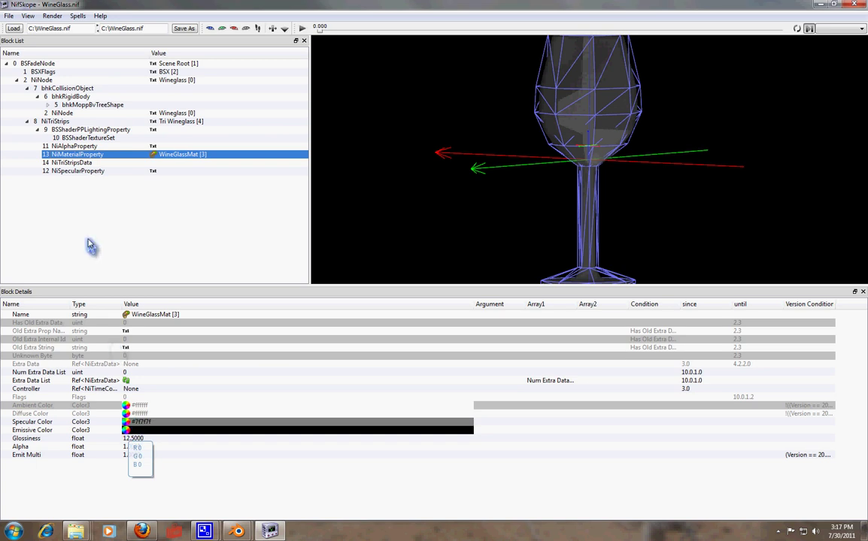
pyautogui.click(84, 138)
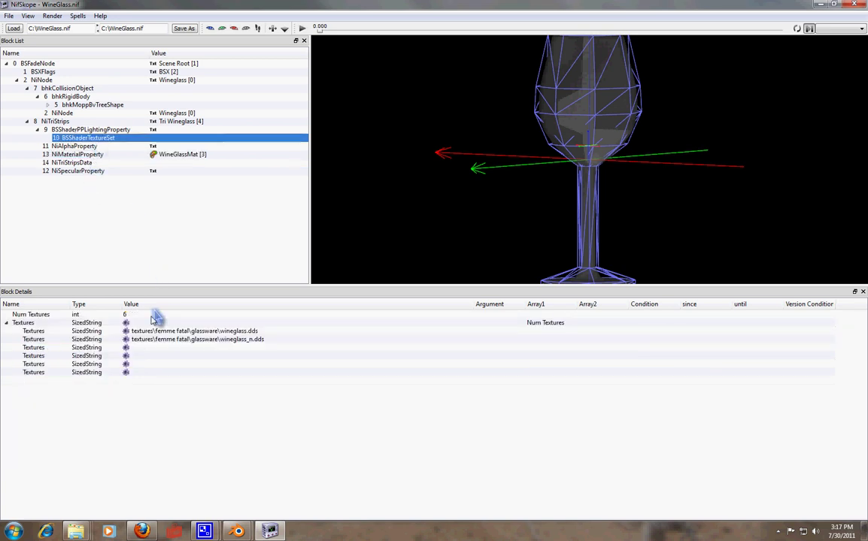
pyautogui.click(138, 341)
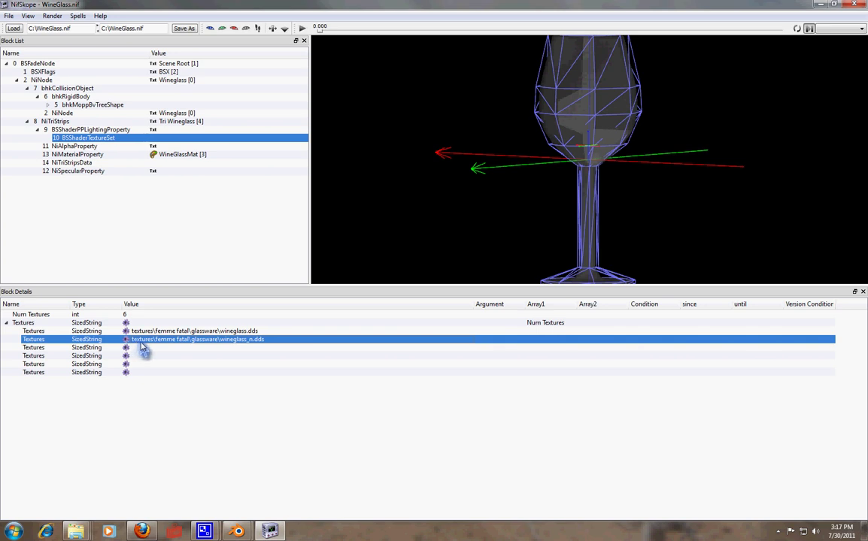
pyautogui.click(147, 349)
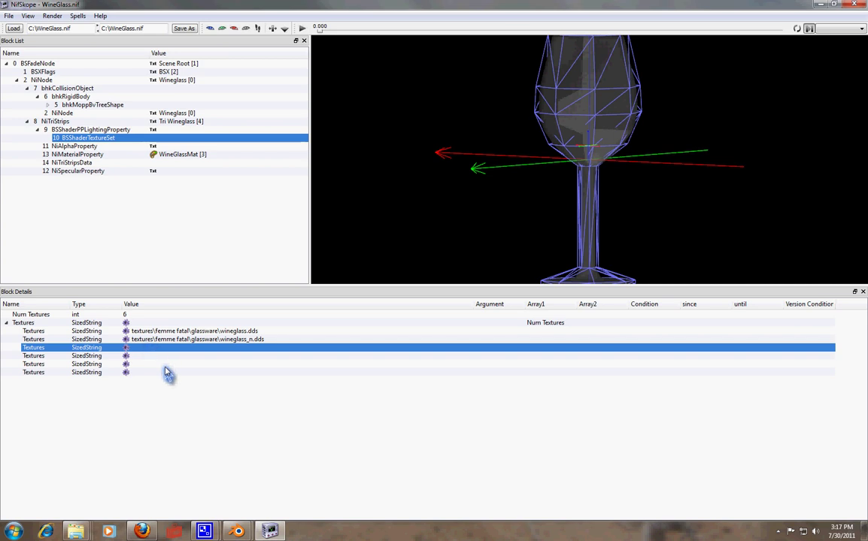
pyautogui.click(171, 157)
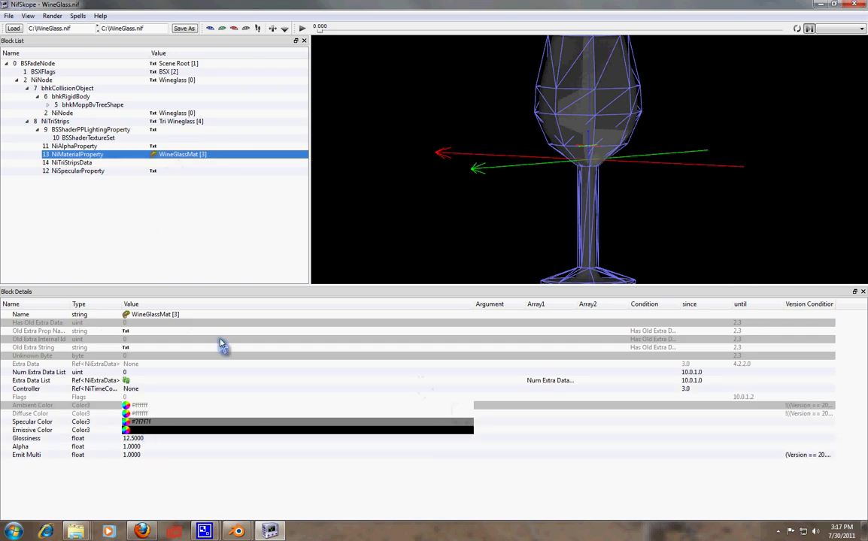
pyautogui.moveTo(536, 143); pyautogui.dragTo(688, 185)
pyautogui.scroll(-6, 665, 173)
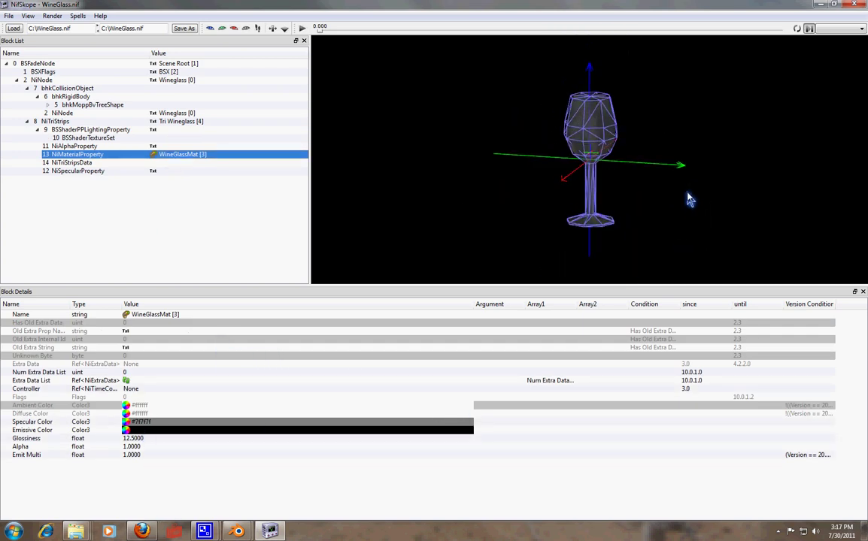